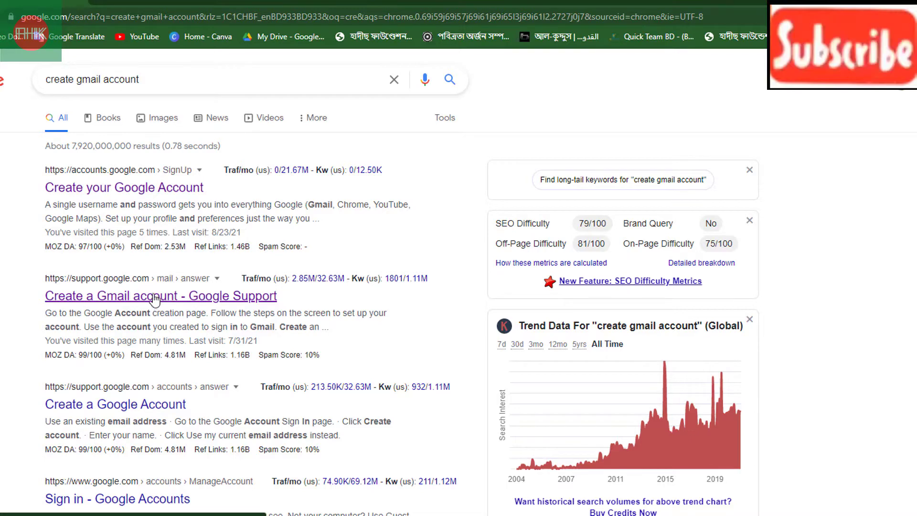
Open the 'Create a Gmail account - Google Support' article from the 'create gmail account' results
scroll(346, 216, "down", 2)
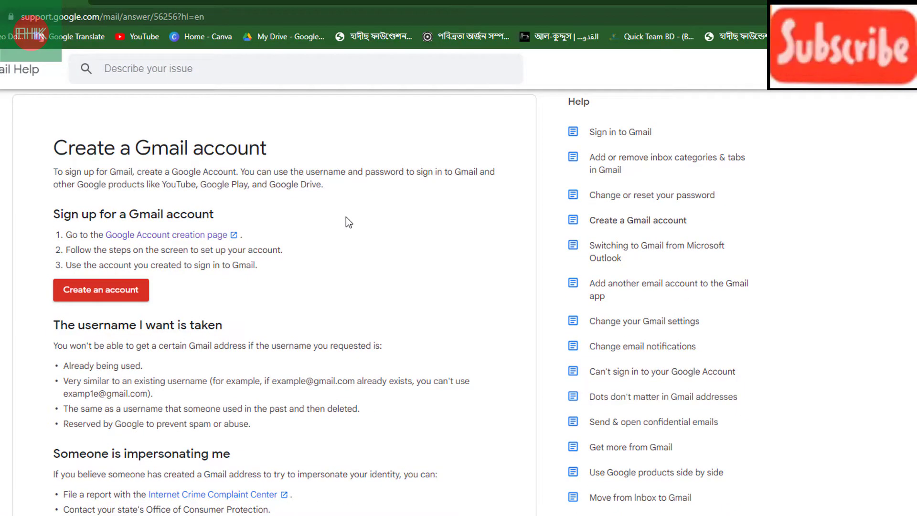
Start a new Google account from the Gmail Help article's 'Create an account' button
scroll(348, 221, "up", 2)
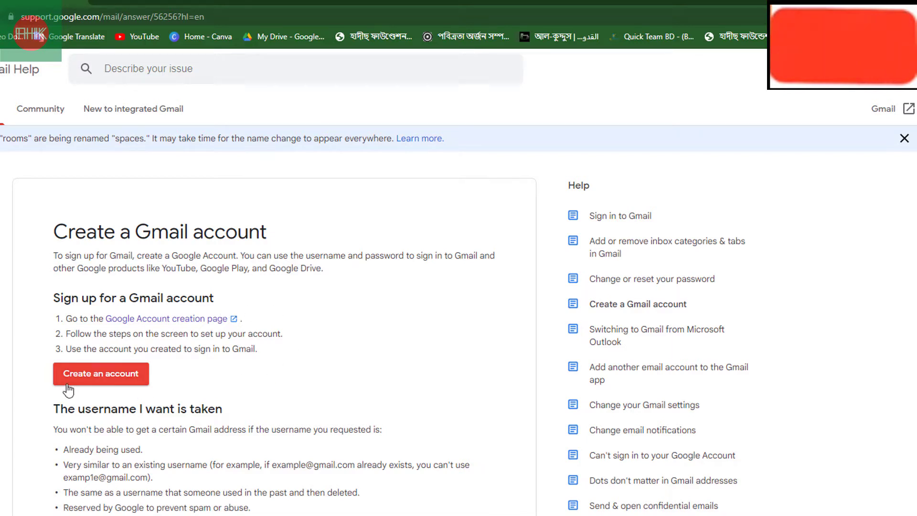
left_click(114, 377)
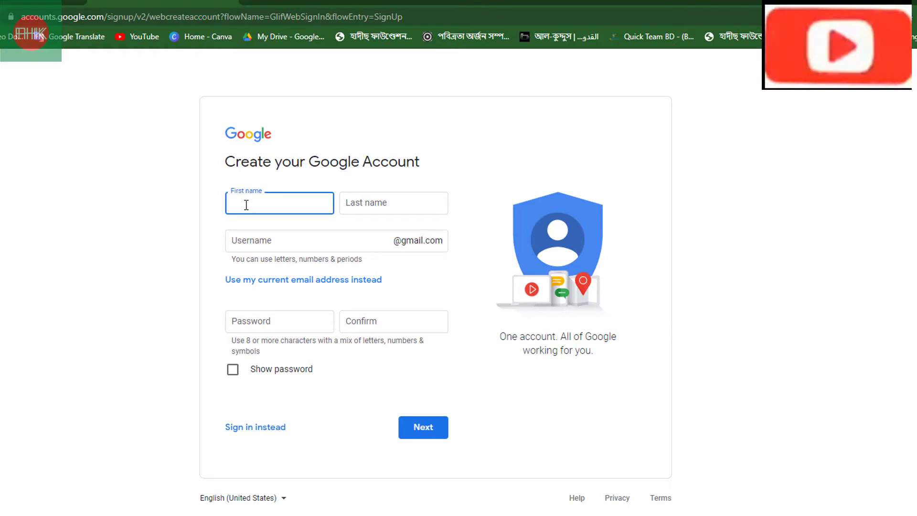
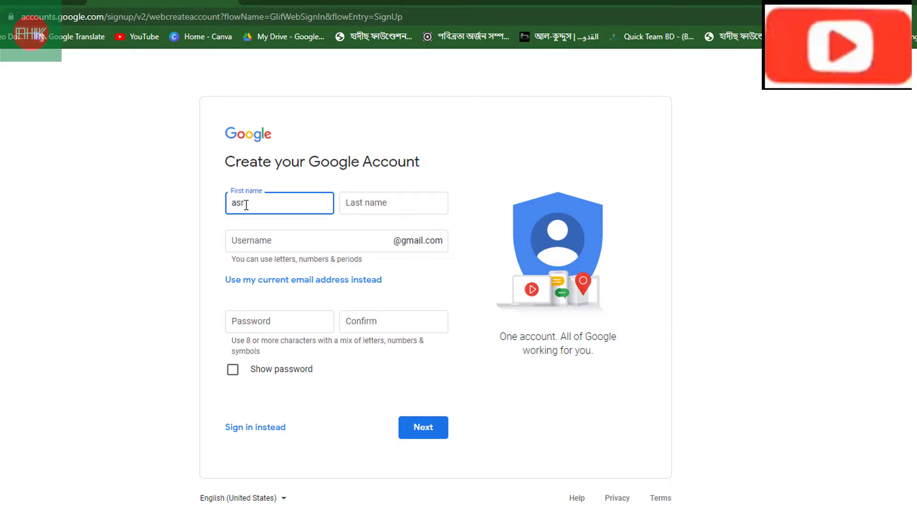
Enter the account holder's first name, last name and chosen Gmail username
left_click(397, 207)
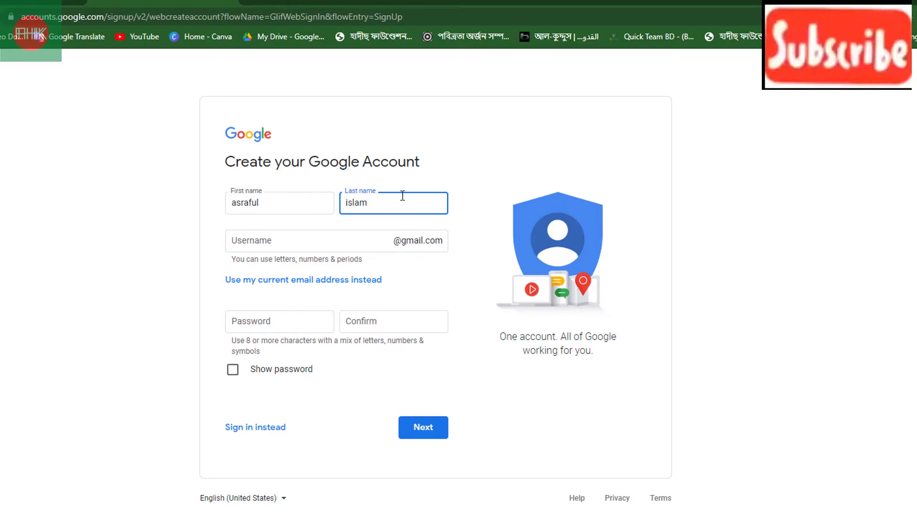
left_click(265, 239)
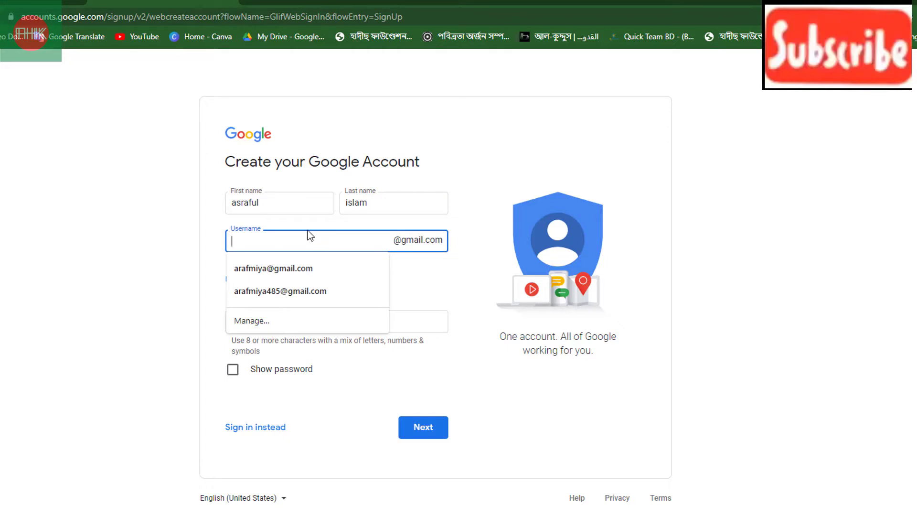
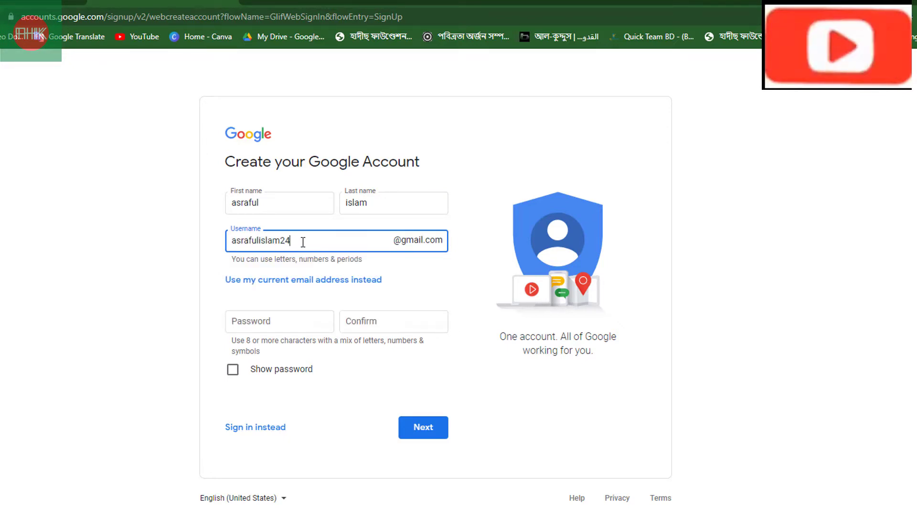
Type the new account password with it shown as plain text, then copy it
left_click(263, 321)
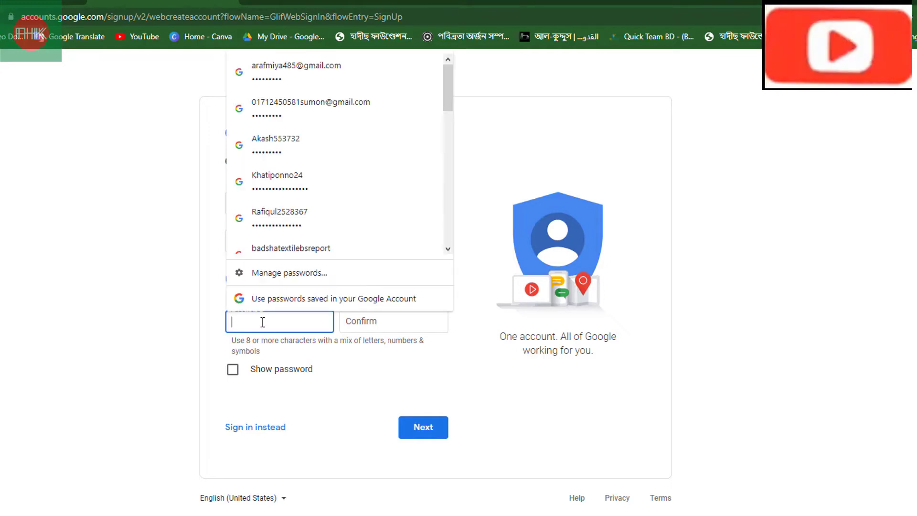
left_click(207, 315)
left_click(264, 362)
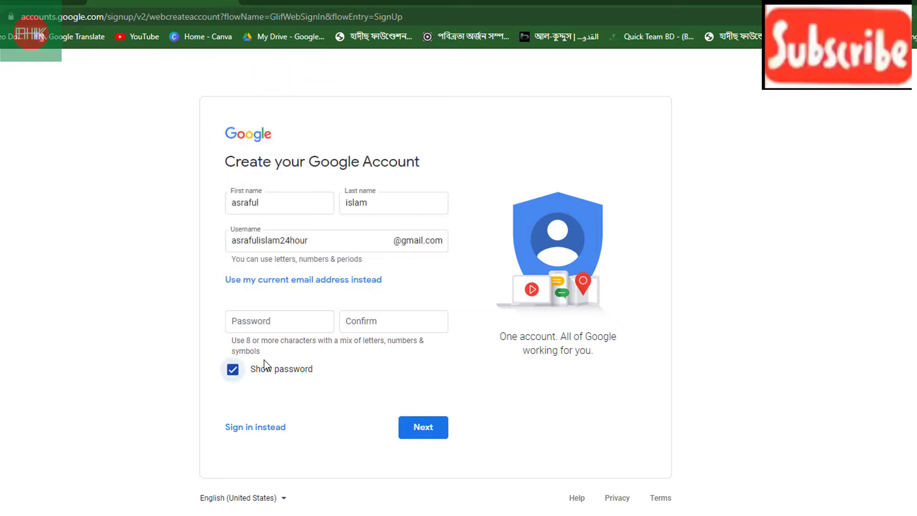
left_click(267, 324)
left_click(218, 322)
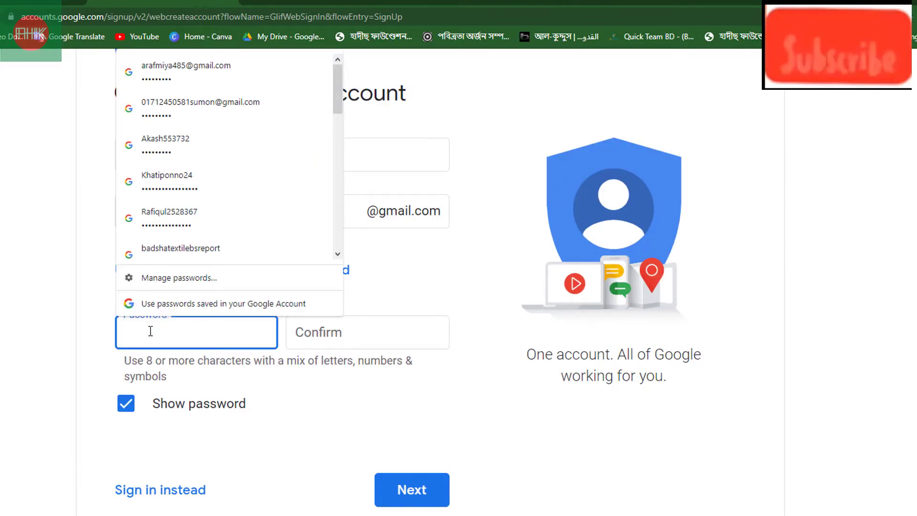
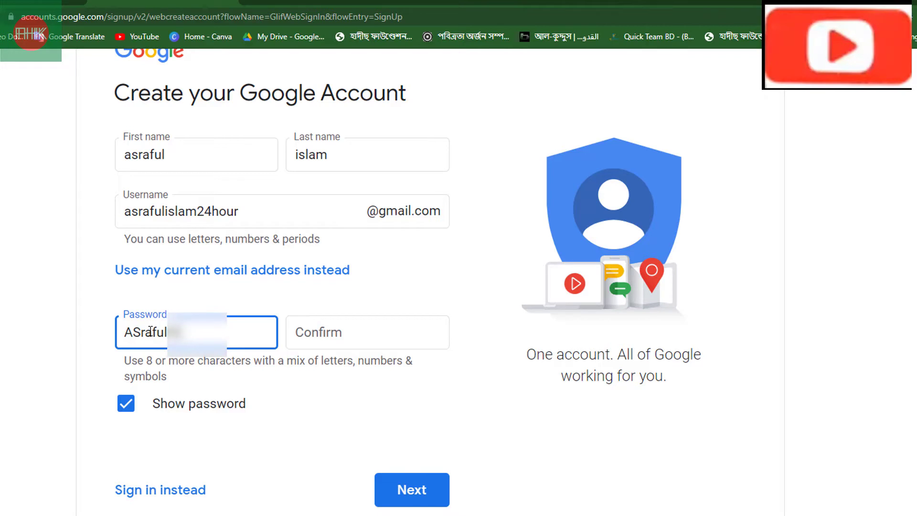
left_click_drag(203, 333, 118, 341)
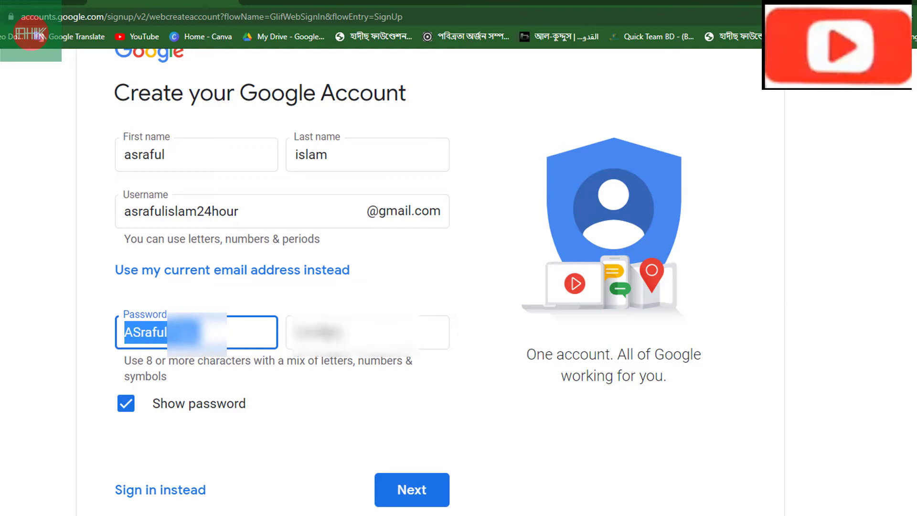
key("ctrl+c")
Paste the same password into the confirm field, hide it again, and submit
key("Tab")
key("ctrl+v")
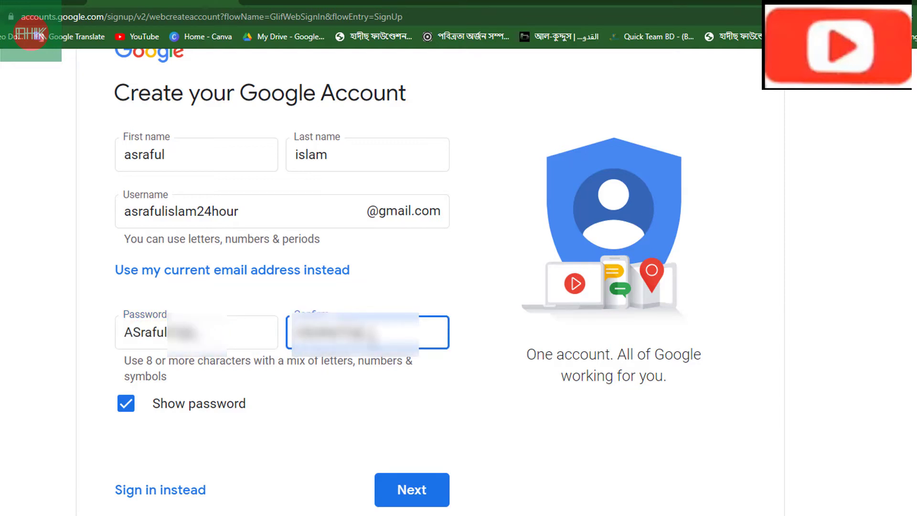
left_click(126, 403)
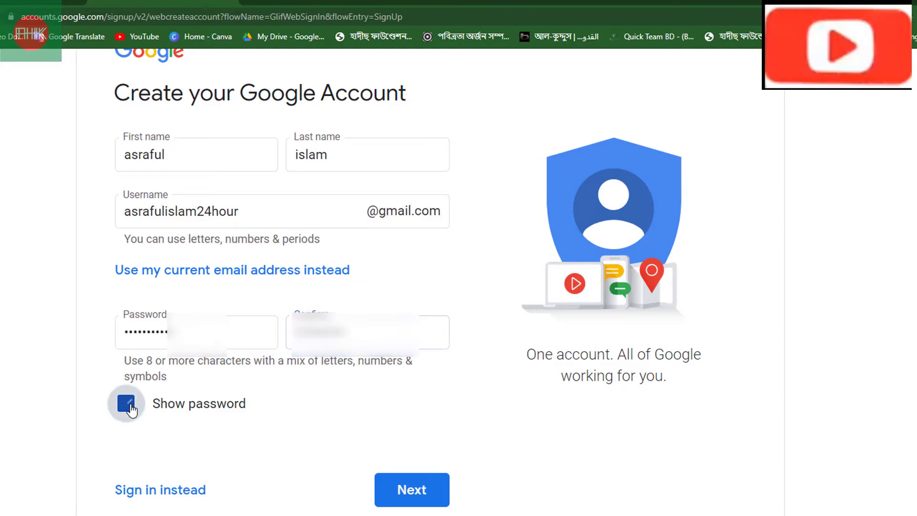
scroll(409, 487, "down", 2)
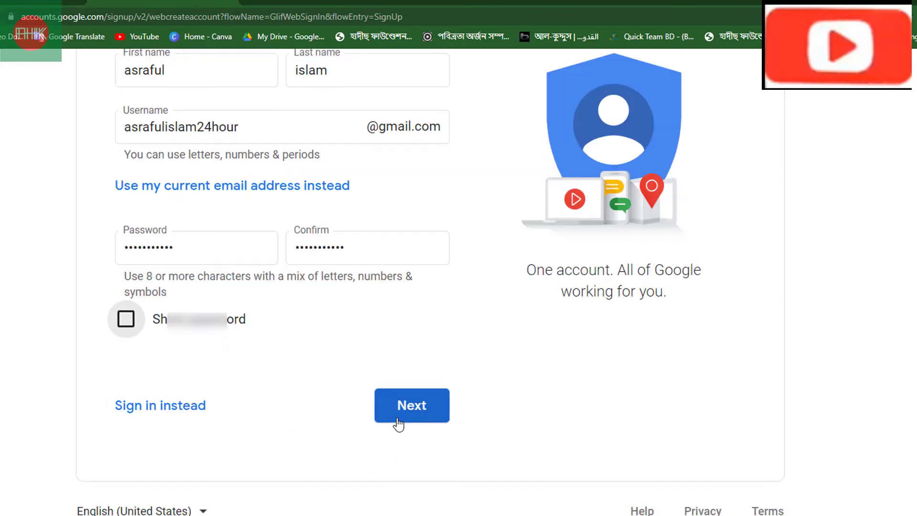
left_click(412, 406)
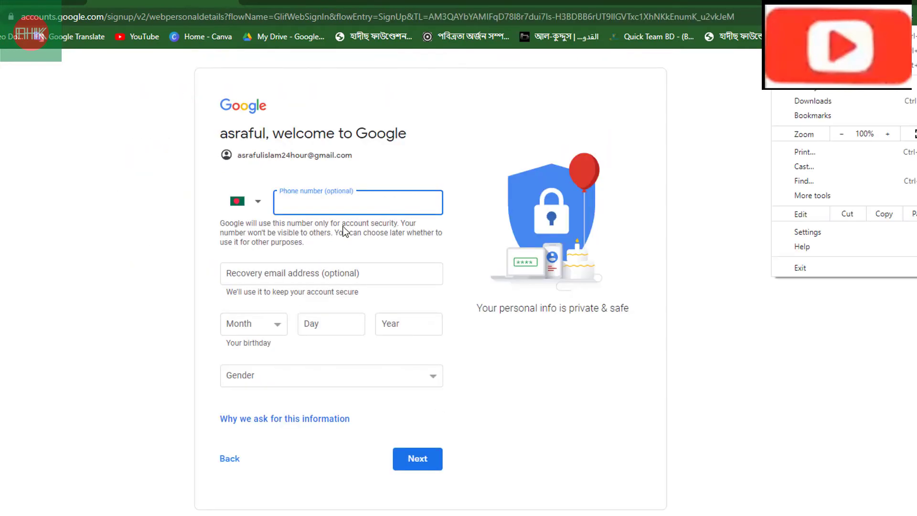
Autofill the phone number and recovery email on the personal-details page
left_click(353, 203)
left_click(352, 235)
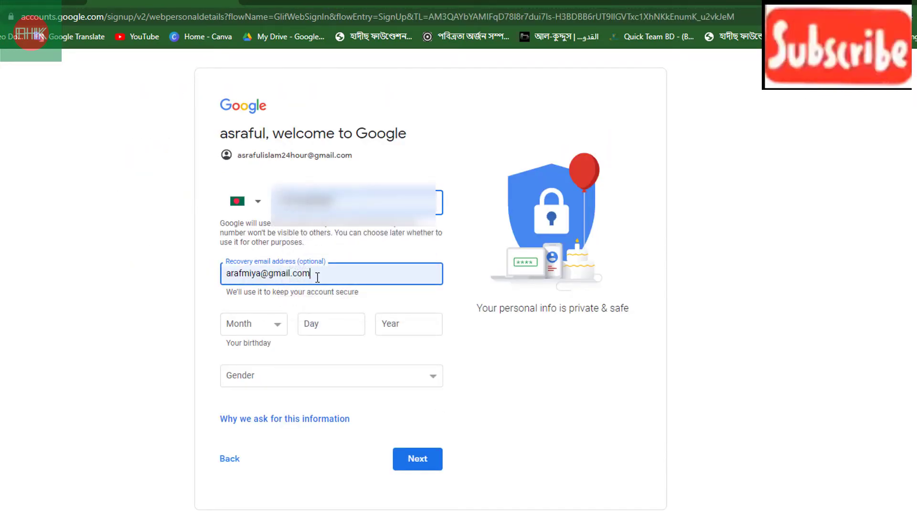
left_click(311, 159)
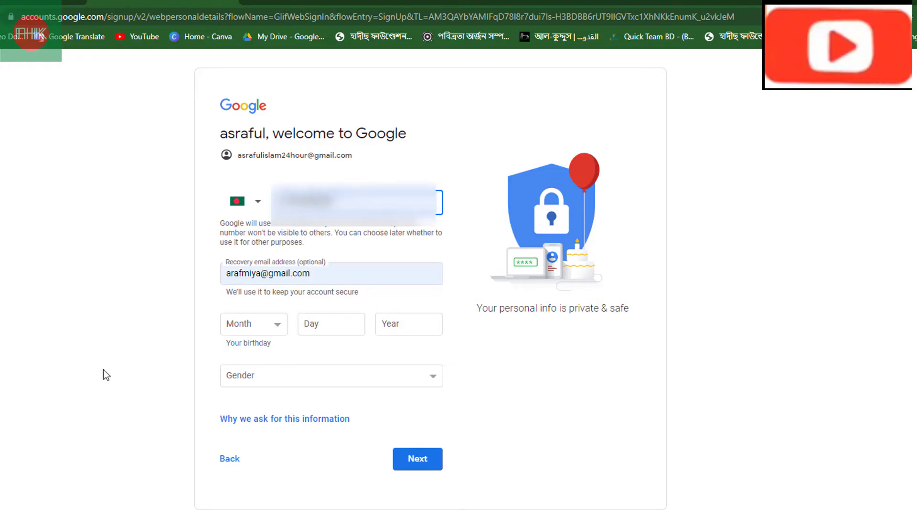
left_click(253, 324)
left_click(259, 400)
left_click(346, 324)
type("06")
left_click(406, 324)
type("2000")
left_click(414, 377)
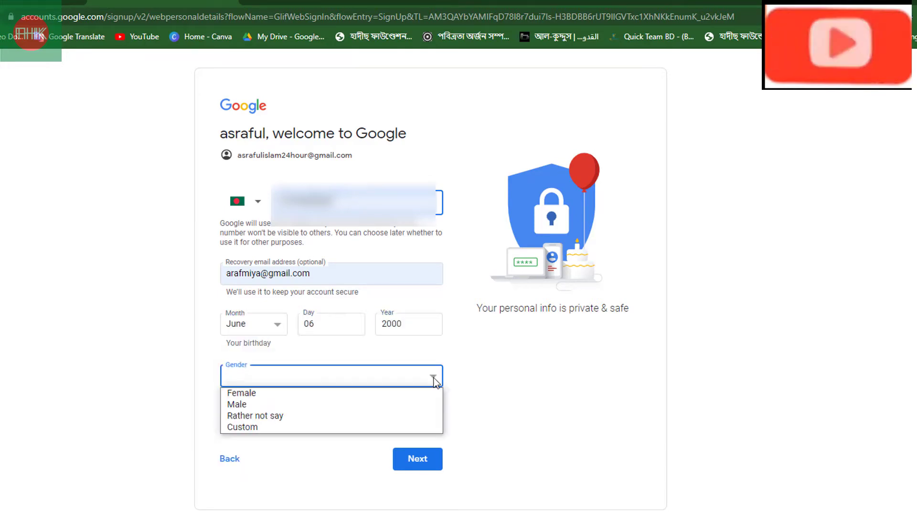
left_click(264, 405)
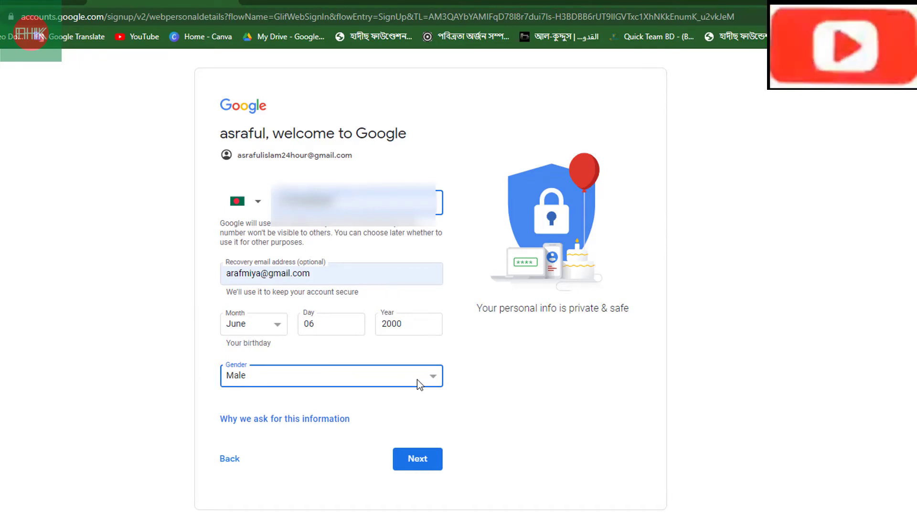
scroll(493, 468, "down", 1)
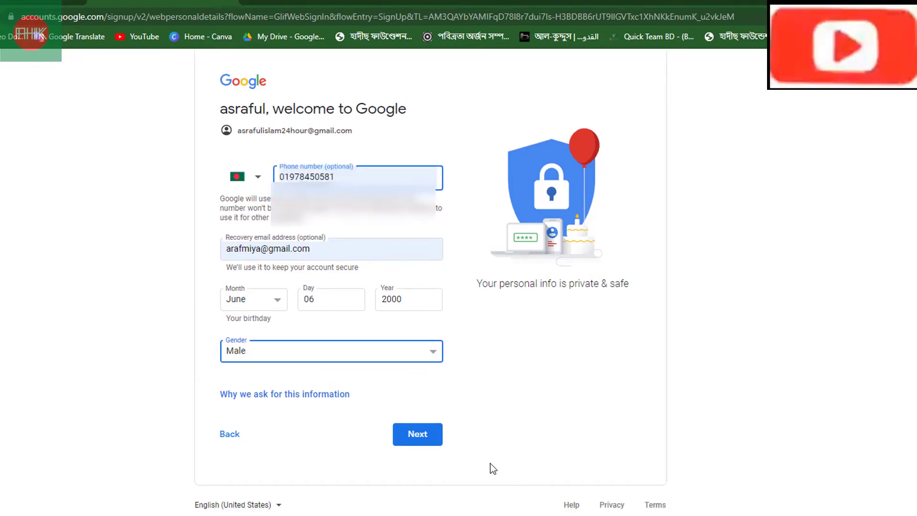
left_click(419, 449)
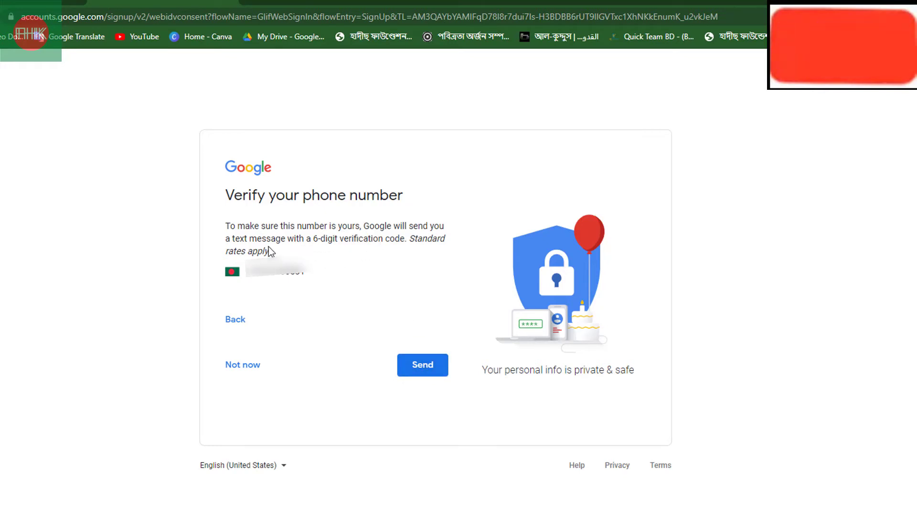
Text a verification code to the phone, enter it, verify, and accept extra uses of the number
left_click(418, 365)
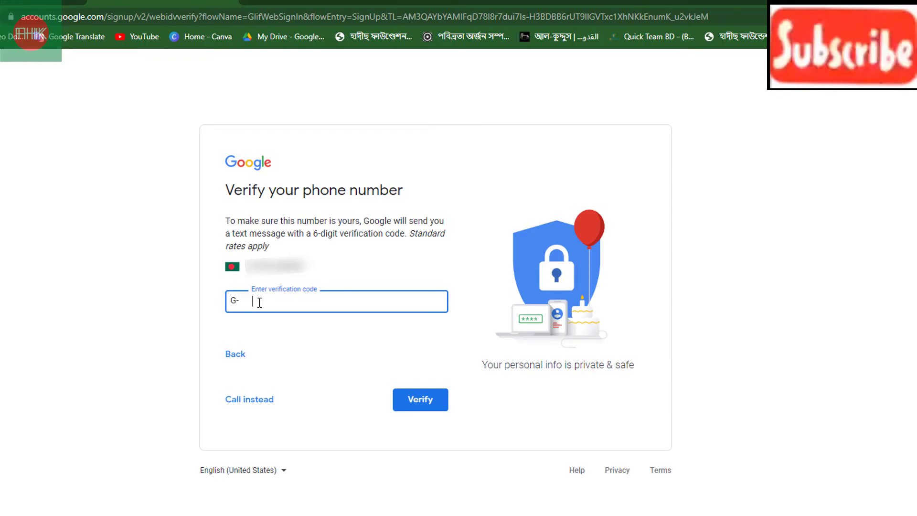
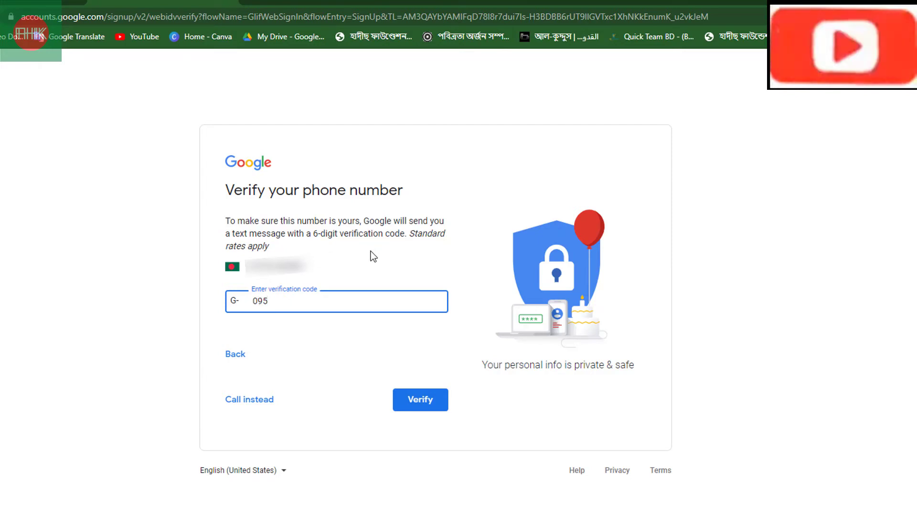
left_click(420, 396)
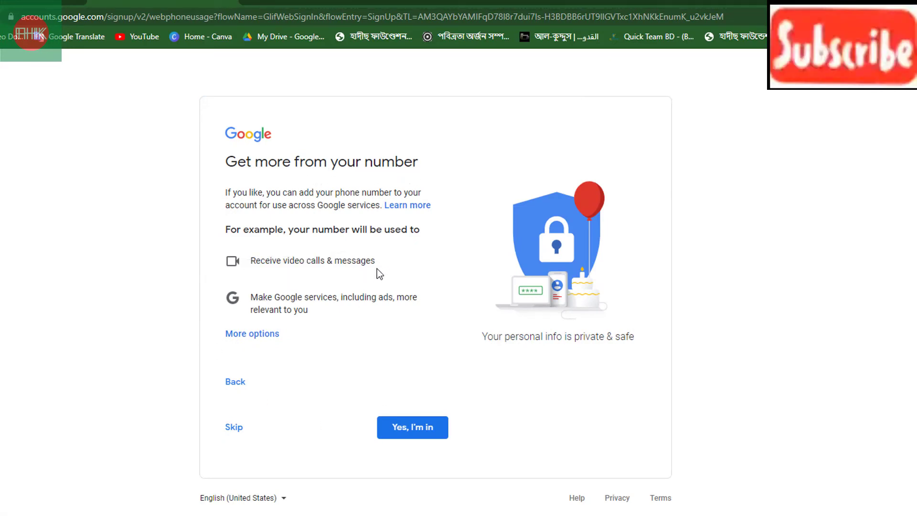
left_click(403, 433)
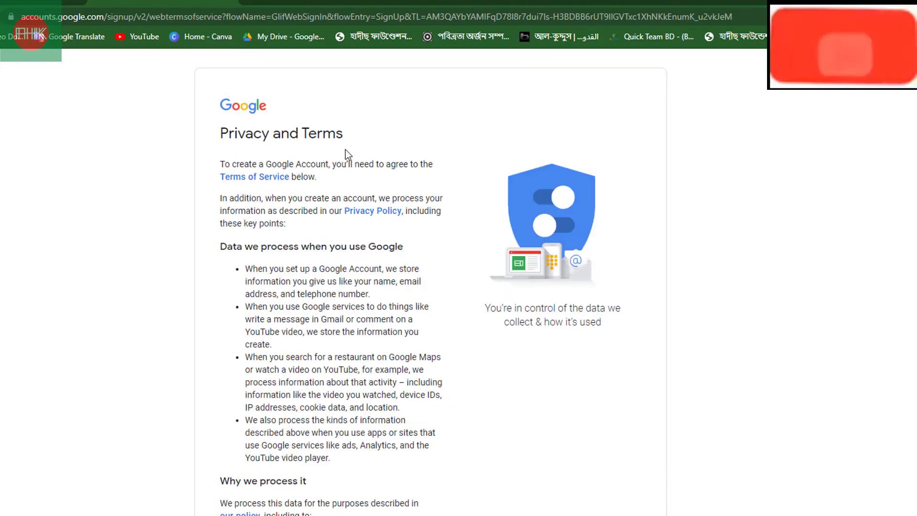
Read through the Privacy and Terms page and click I agree
scroll(363, 150, "down", 3)
scroll(364, 153, "down", 8)
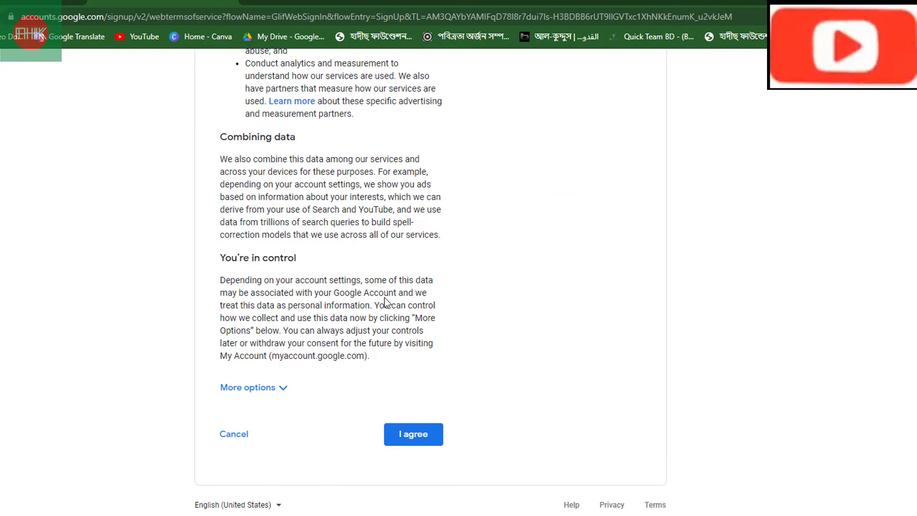
scroll(496, 282, "up", 10)
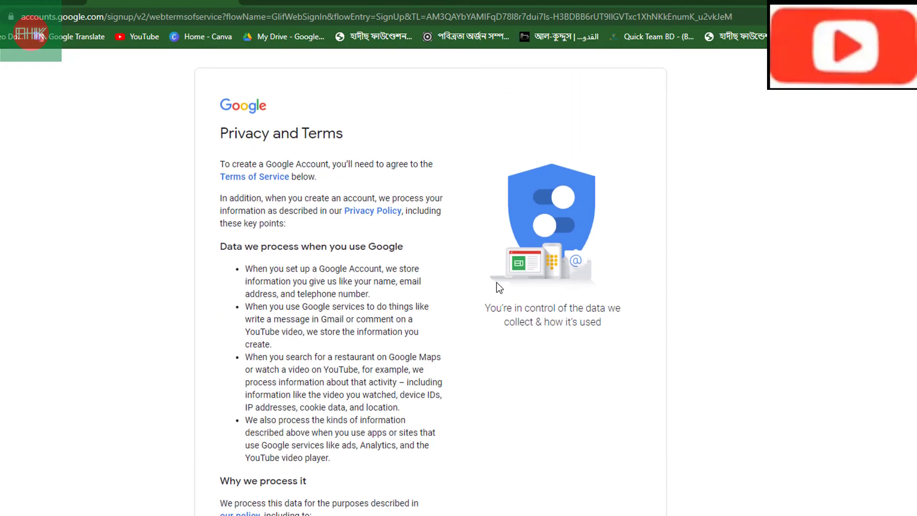
scroll(496, 284, "down", 10)
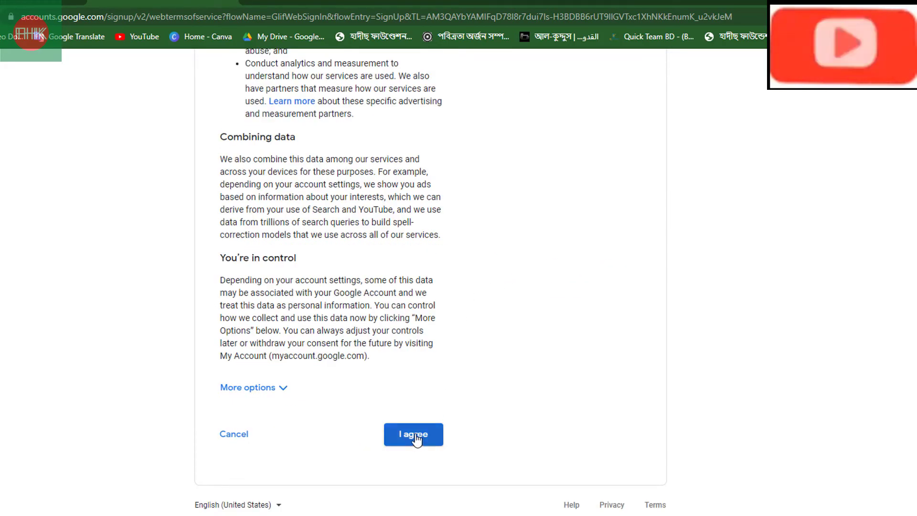
left_click(415, 435)
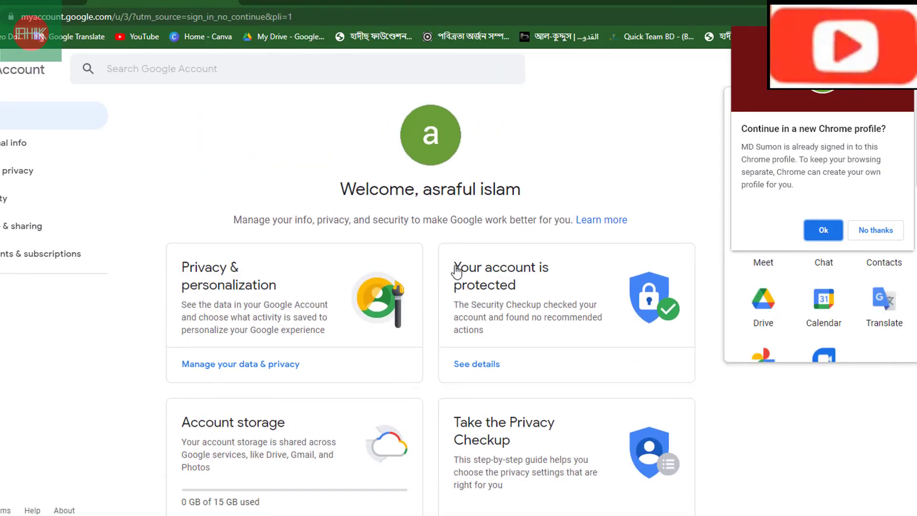
Review the Privacy Checkup's activity controls and phone number sections, then return to the account home
scroll(454, 271, "down", 5)
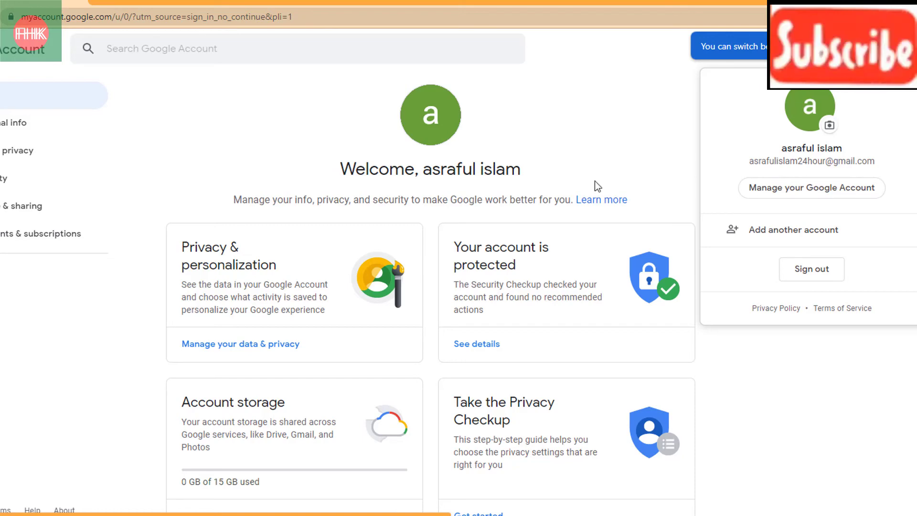
scroll(483, 184, "down", 5)
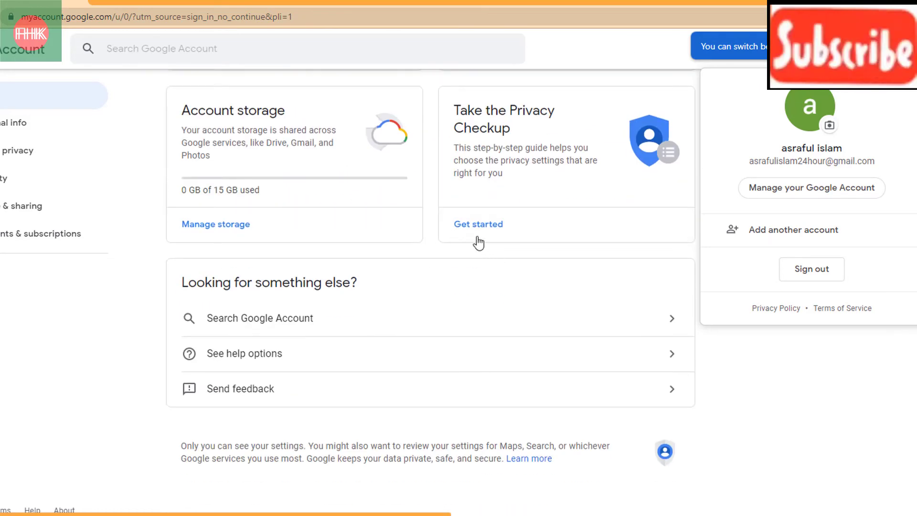
left_click(480, 241)
scroll(458, 249, "down", 6)
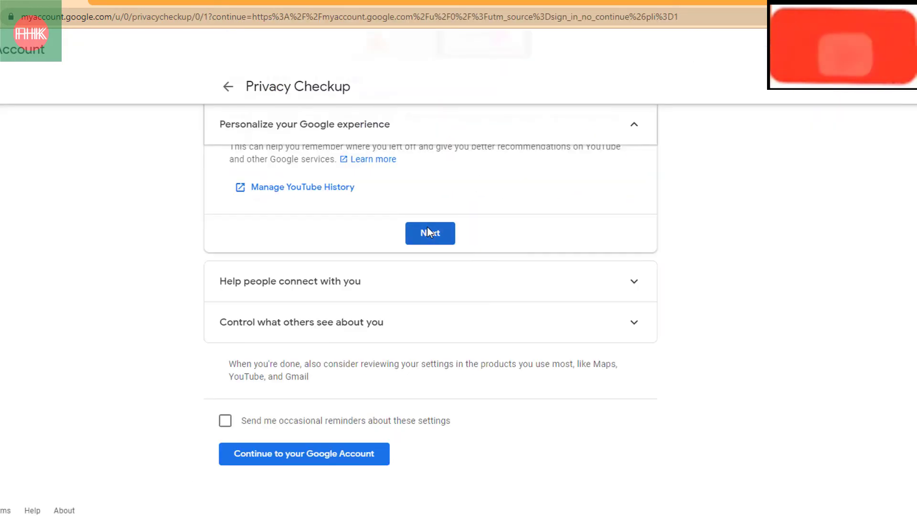
left_click(430, 234)
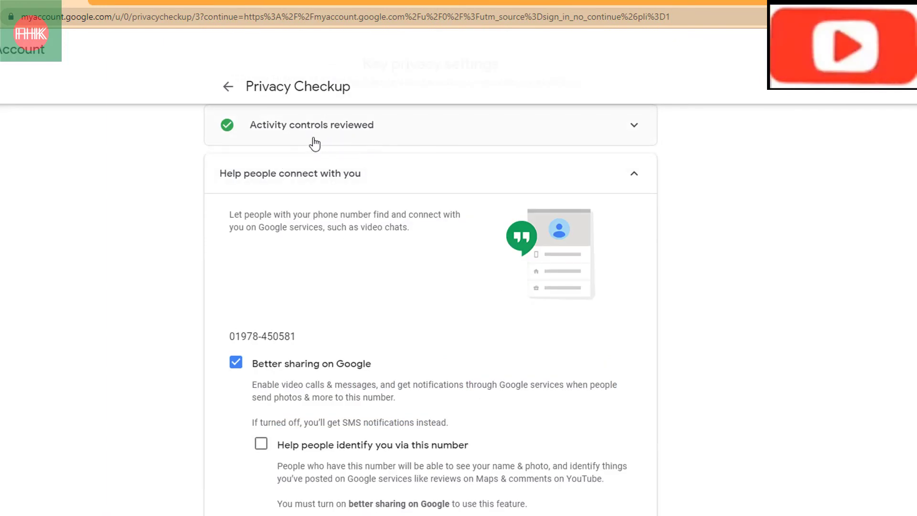
scroll(442, 189, "down", 5)
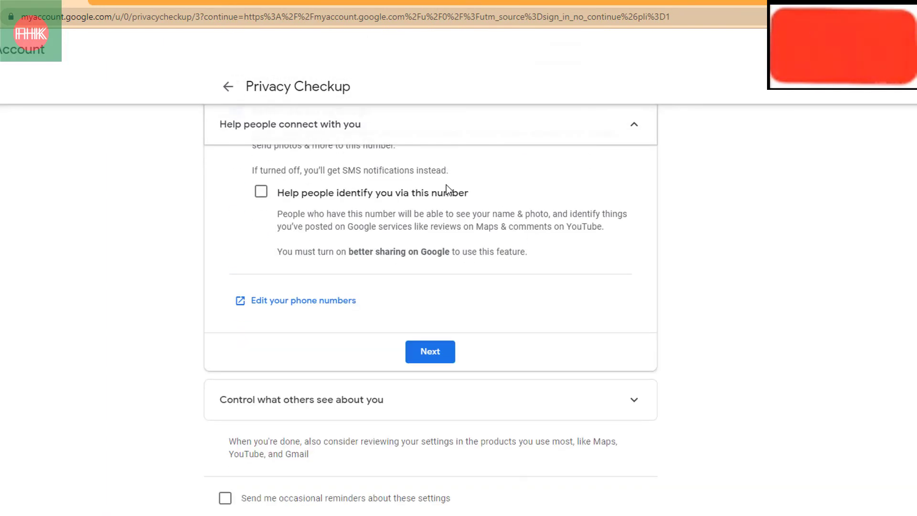
left_click(430, 350)
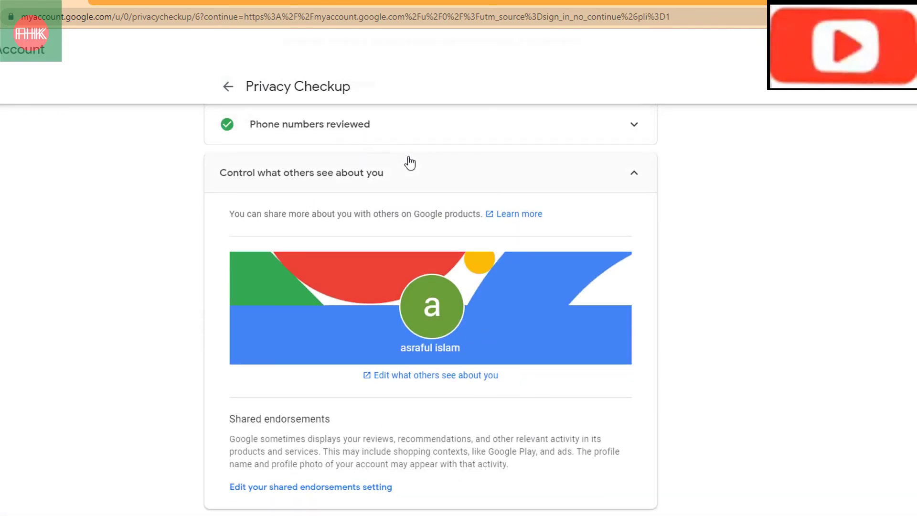
scroll(410, 163, "down", 4)
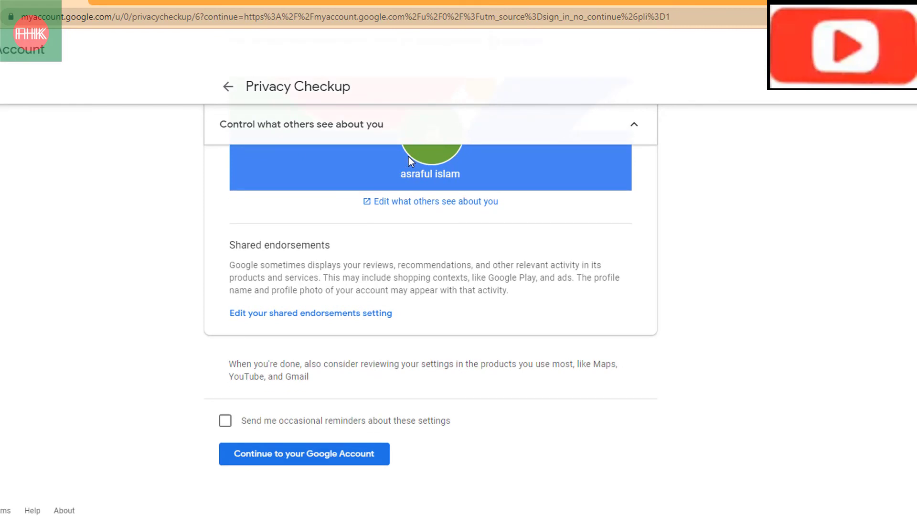
left_click(307, 455)
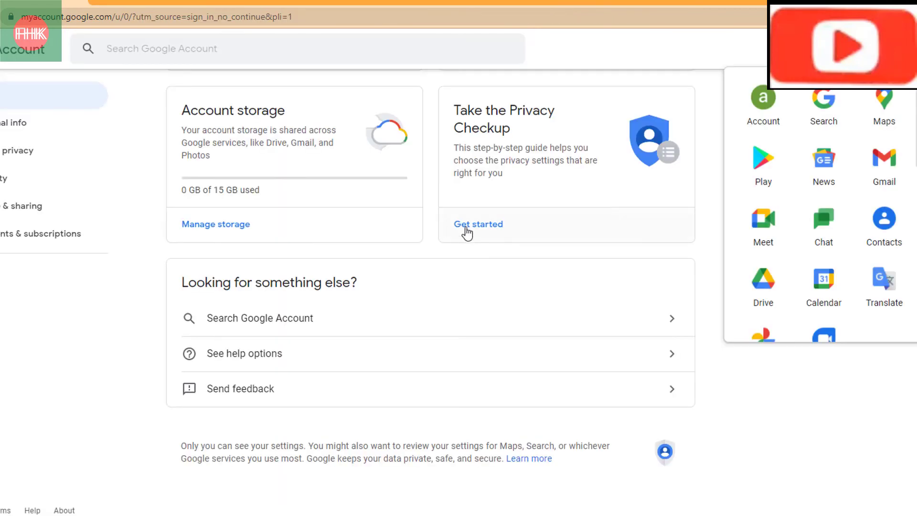
left_click(469, 227)
Open Gmail in a new tab and show the signed-in account's profile details
key("ctrl+t")
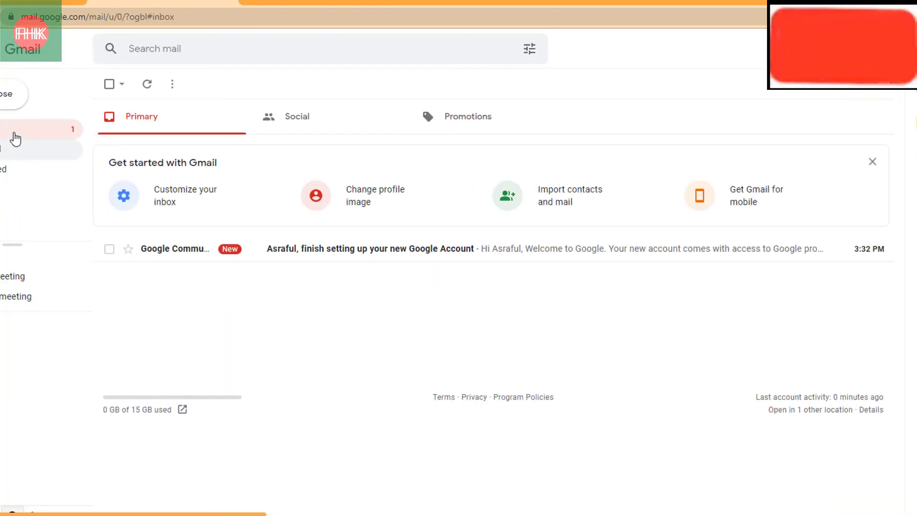
left_click(915, 49)
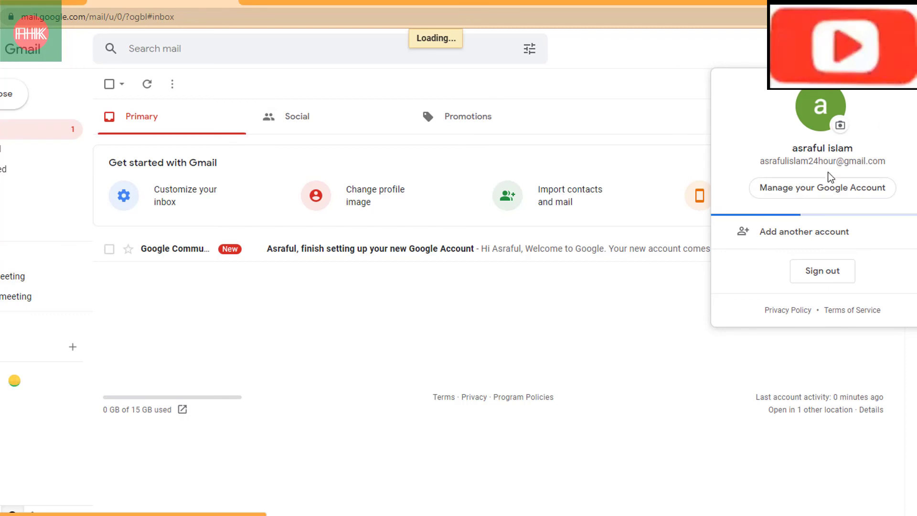